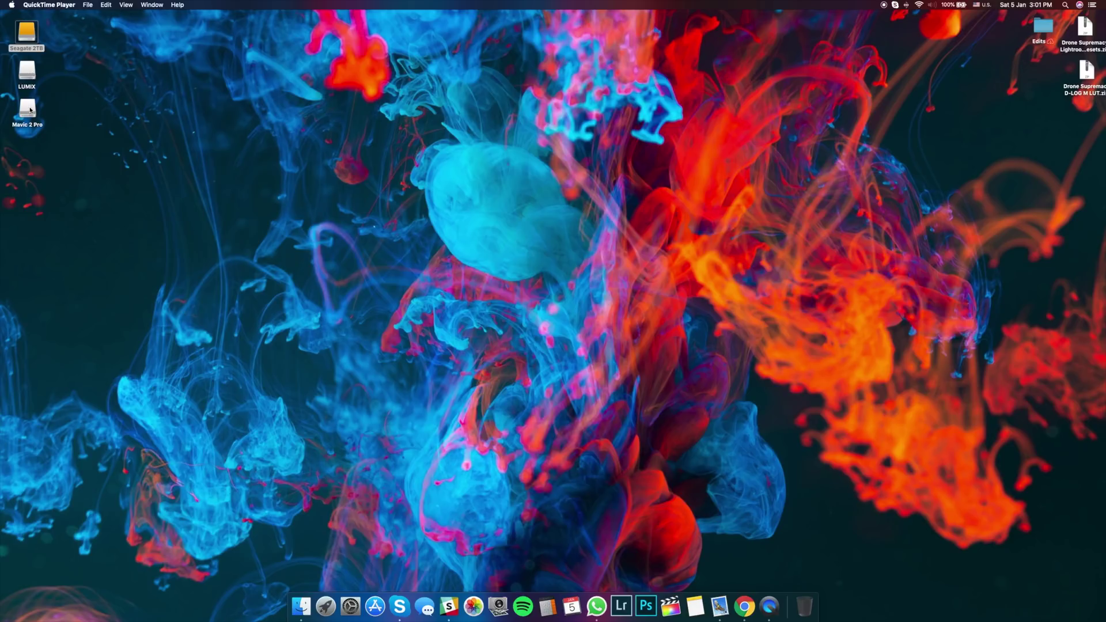
Bring Finder forward and open the Seagate 2TB desktop drive in a window
key("super+Tab")
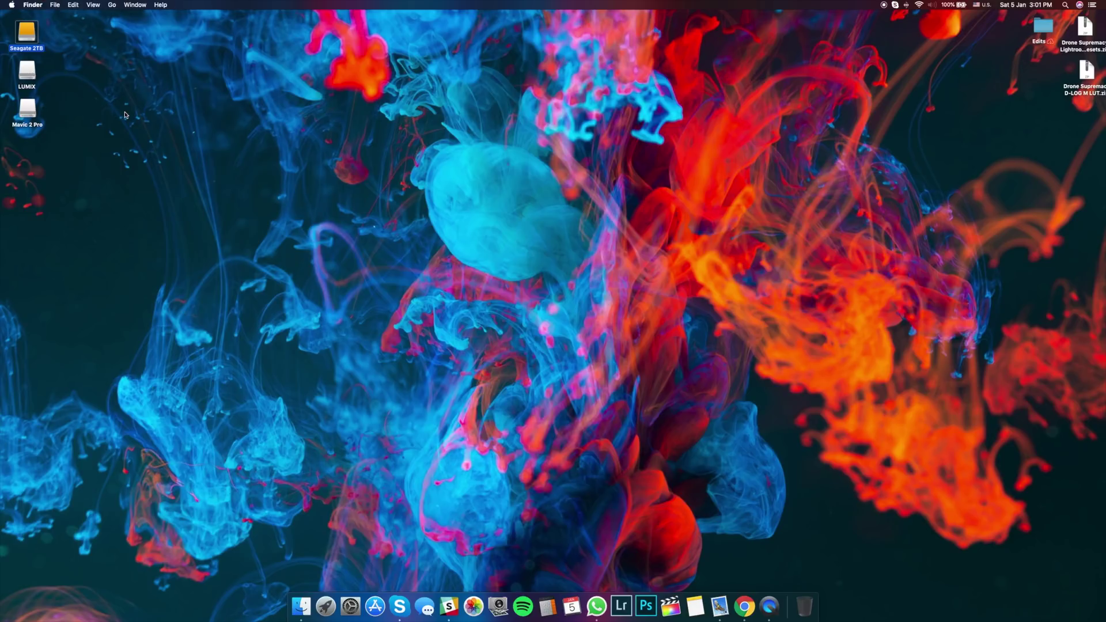
double_click(29, 34)
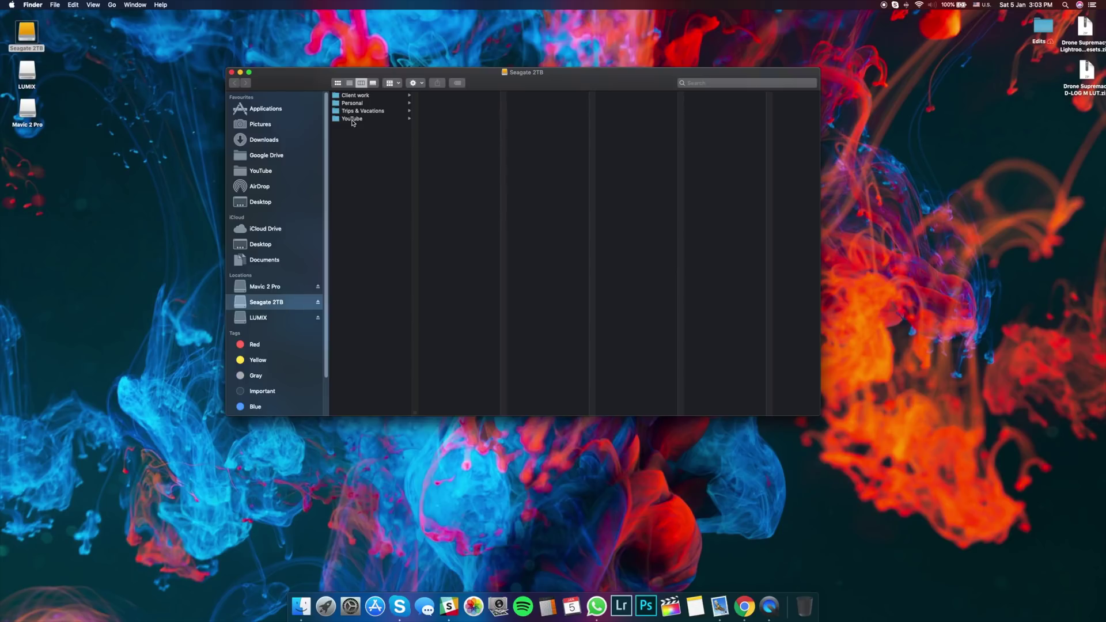
Open the YouTube folder on the Seagate 2TB drive in column view
left_click(353, 120)
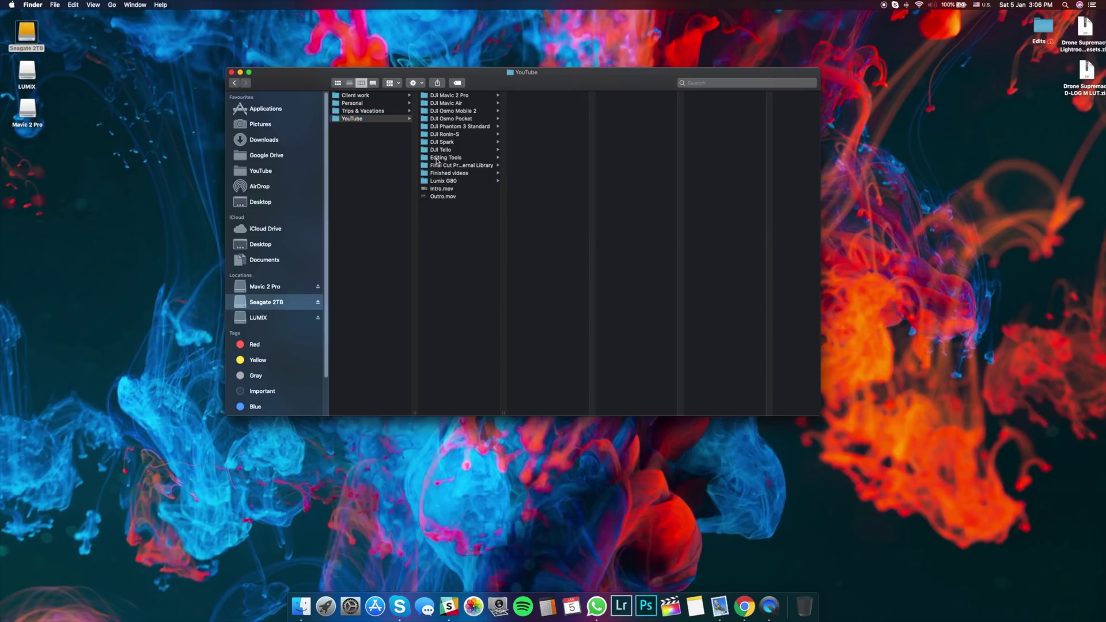
Go into Editing Tools and then its Final Cut Pro X folder
left_click(437, 158)
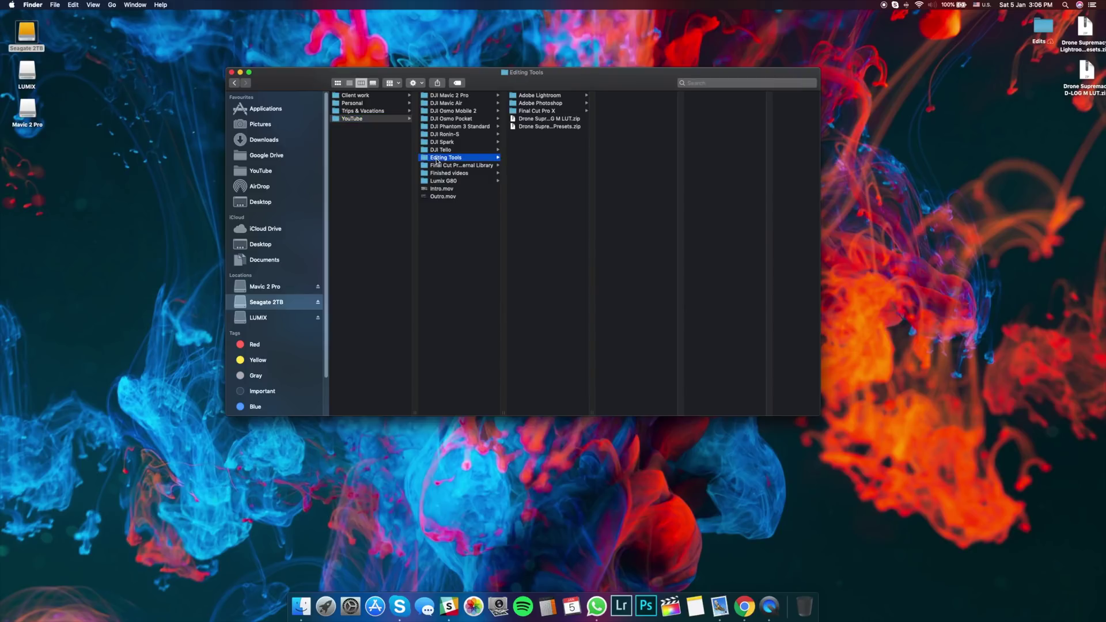
left_click(535, 112)
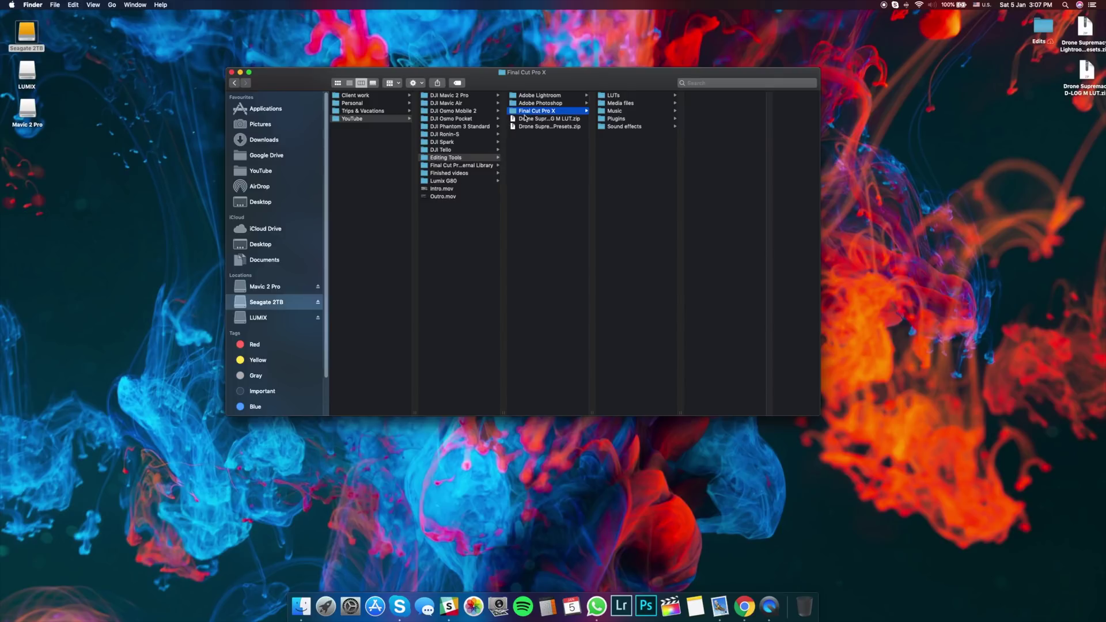
Browse DJI Osmo Pocket > Freewell ND Filters Test and its iPhone, Lumix and Osmo Pocket Footage folders
left_click(447, 120)
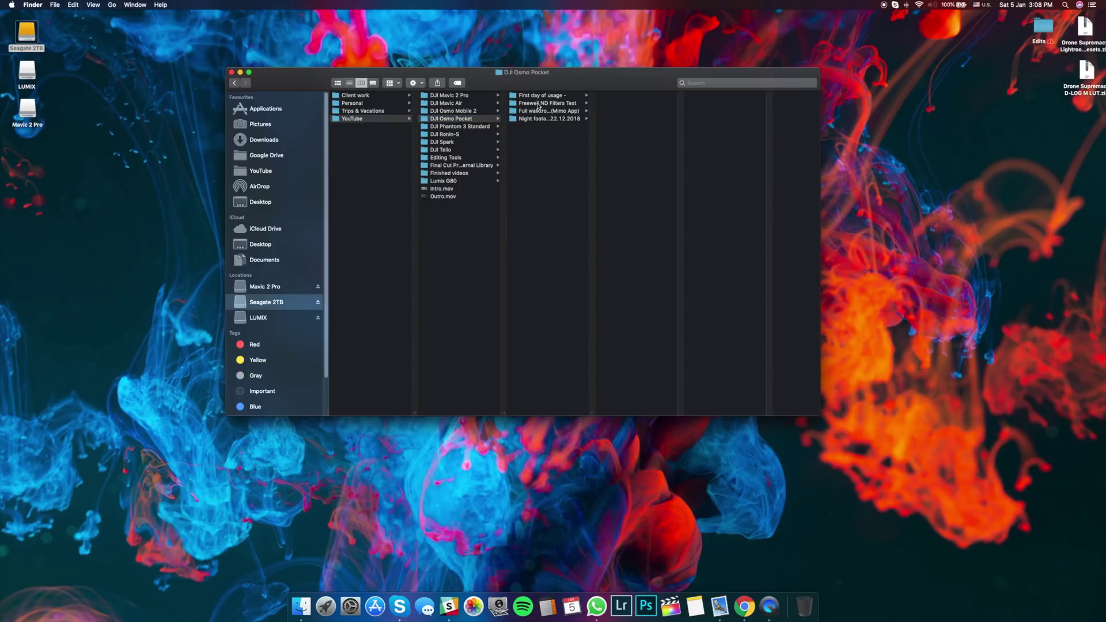
left_click(537, 104)
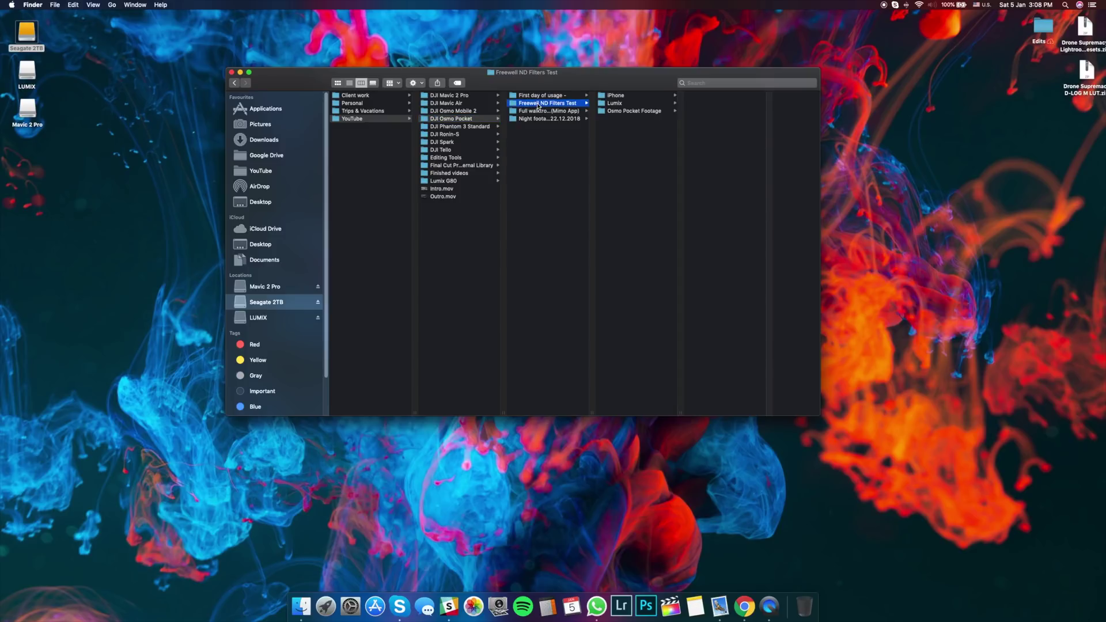
left_click(614, 96)
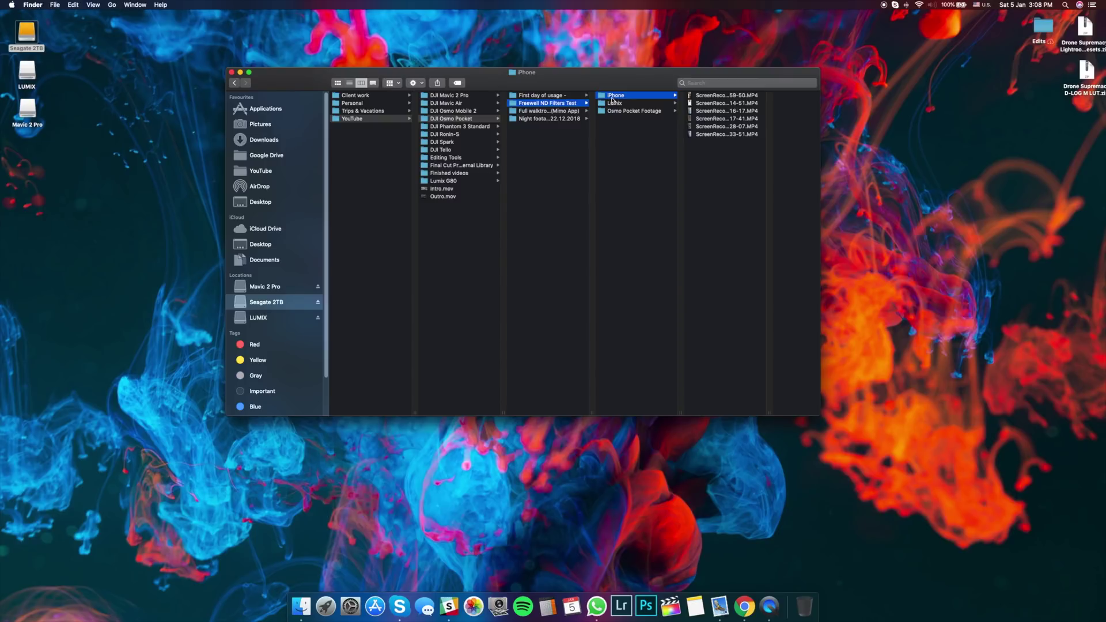
left_click(610, 104)
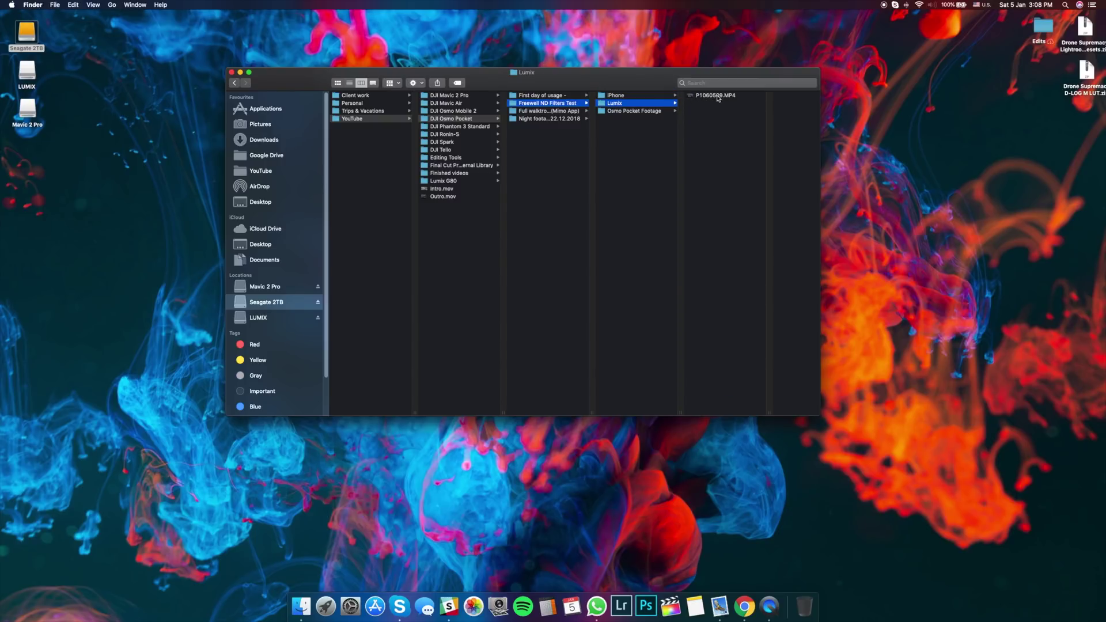
left_click(623, 113)
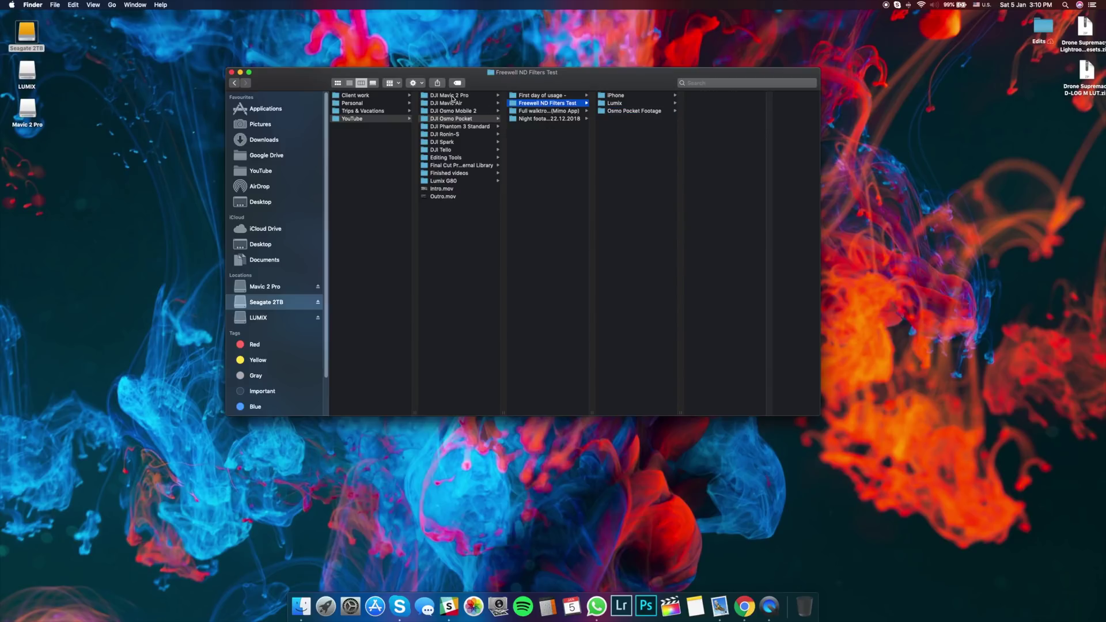
Browse DJI Mavic 2 Pro > 3 drones comparison > M2 Pro > Photos and Active Track Shoot
left_click(453, 97)
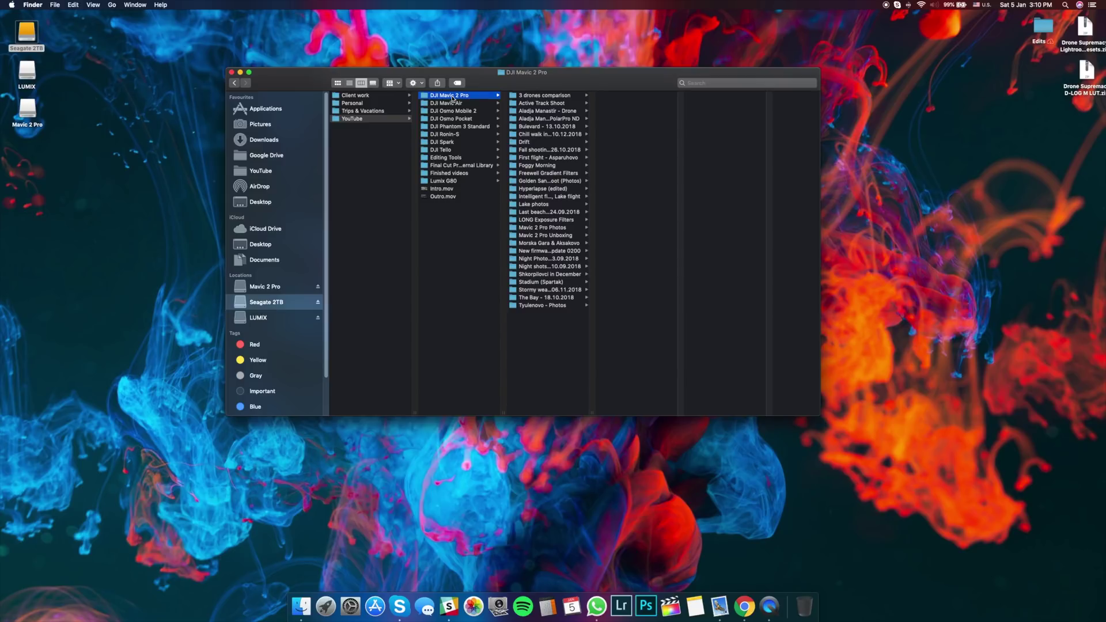
left_click(546, 98)
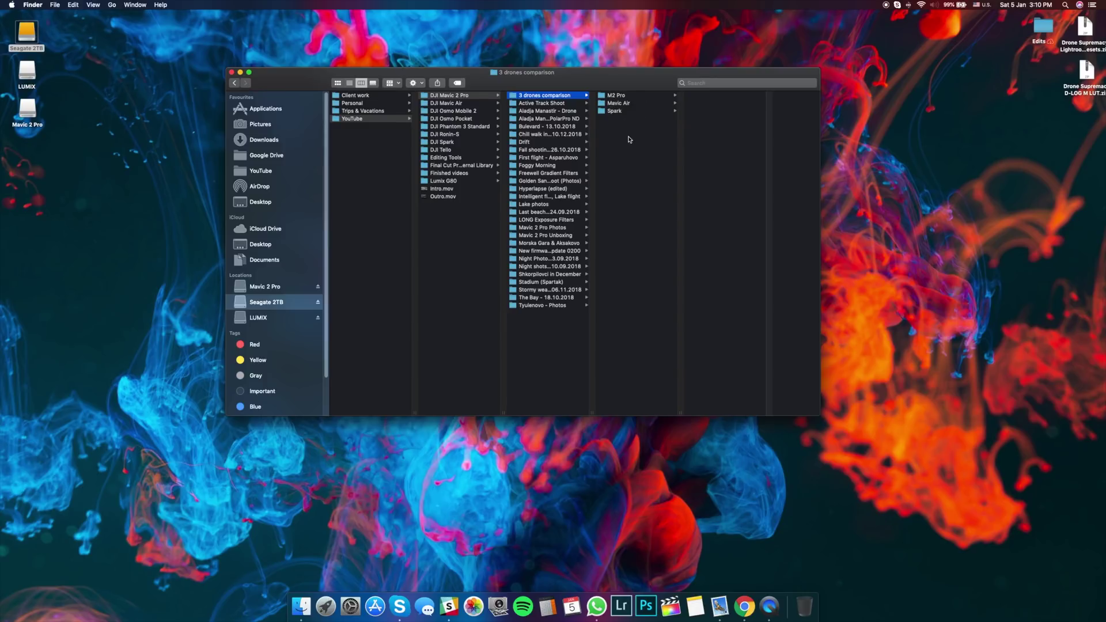
left_click(616, 97)
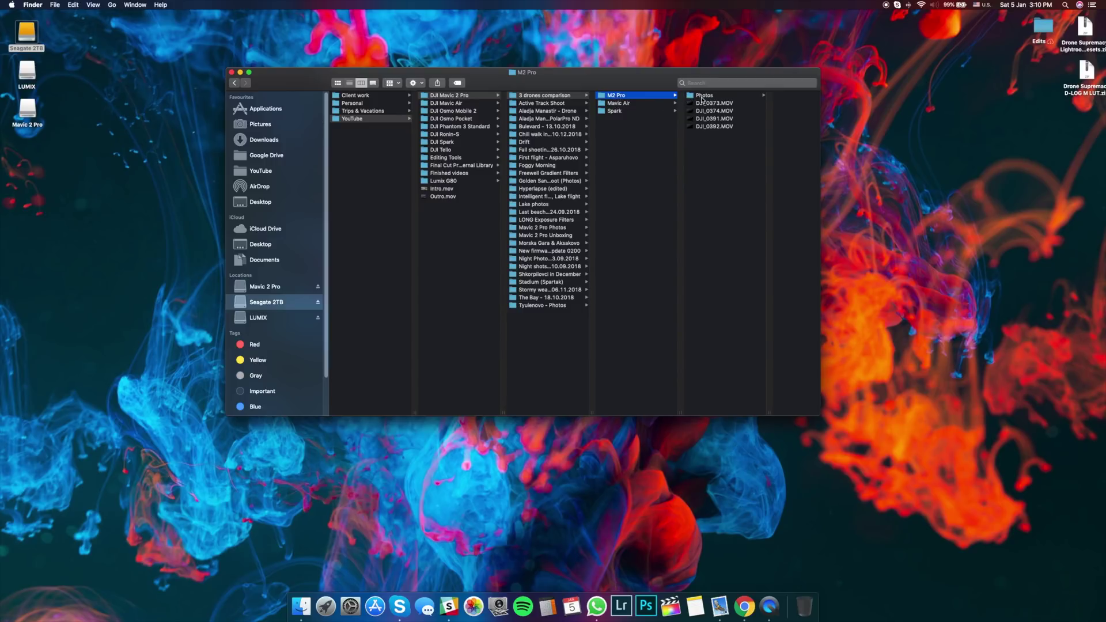
left_click(704, 96)
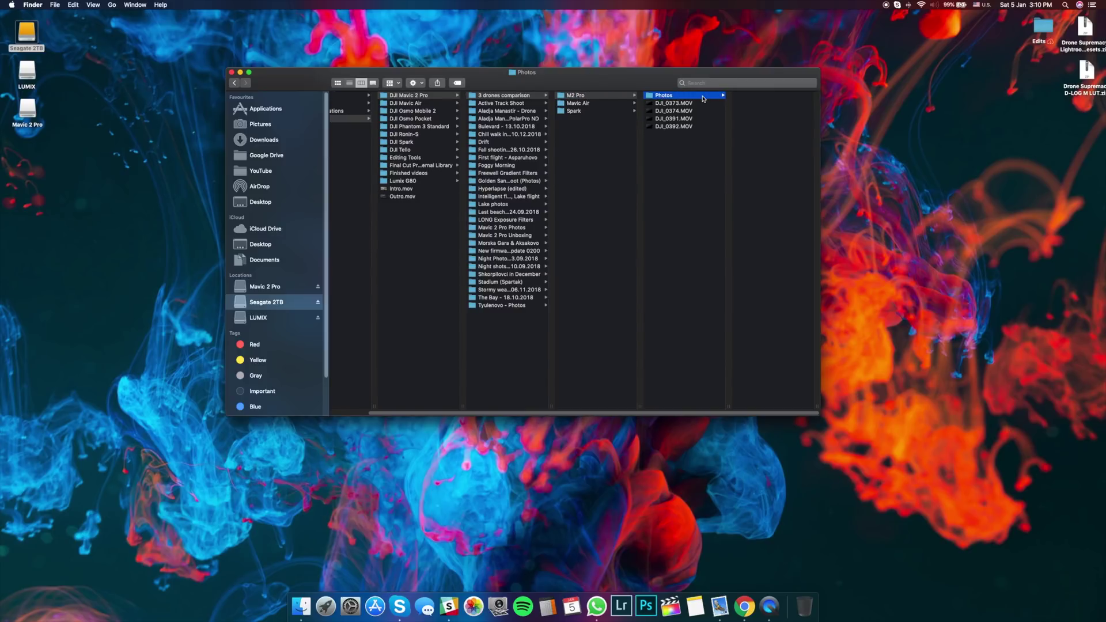
left_click(493, 104)
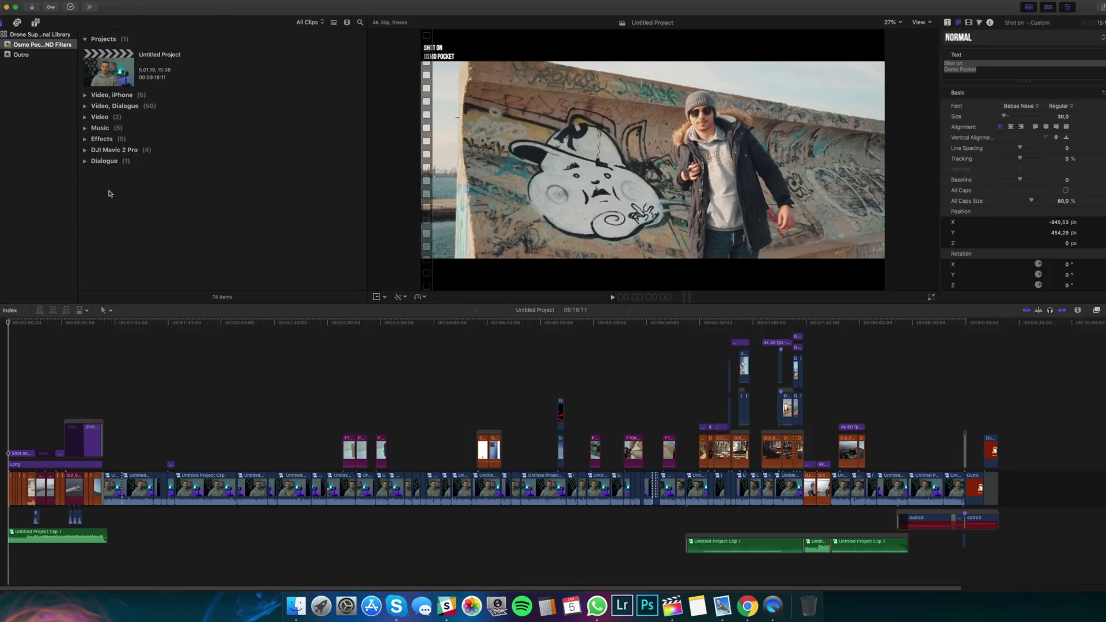
Expand the Dialogue, DJI Mavic 2 Pro, Effects, Music, Video and Video, iPhone role groups in the Browser
left_click(85, 162)
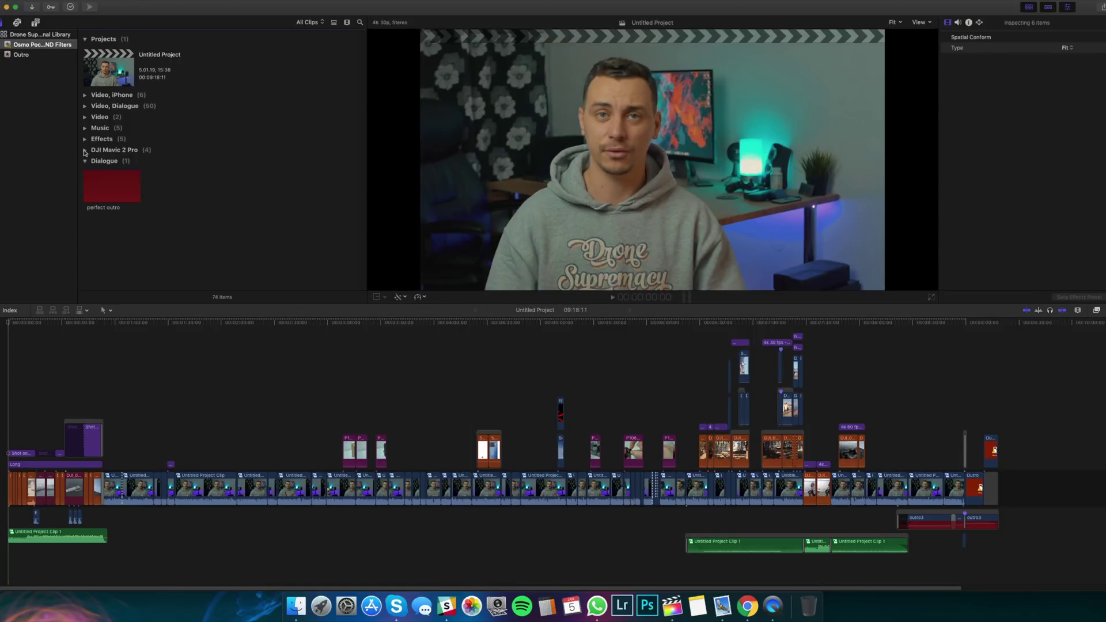
left_click(85, 149)
left_click(84, 139)
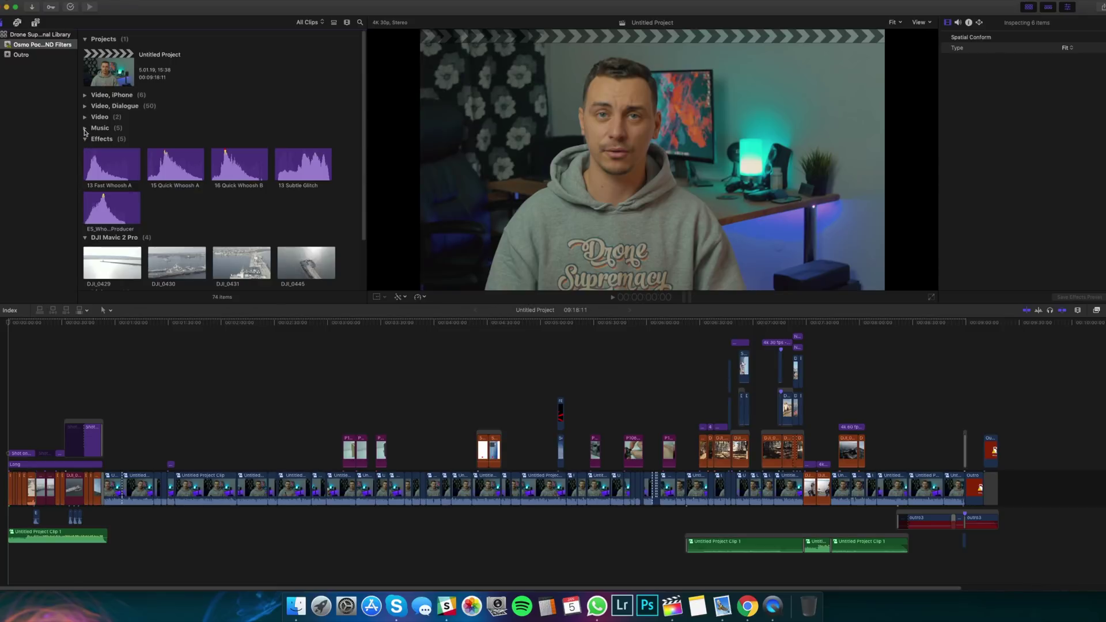
left_click(85, 128)
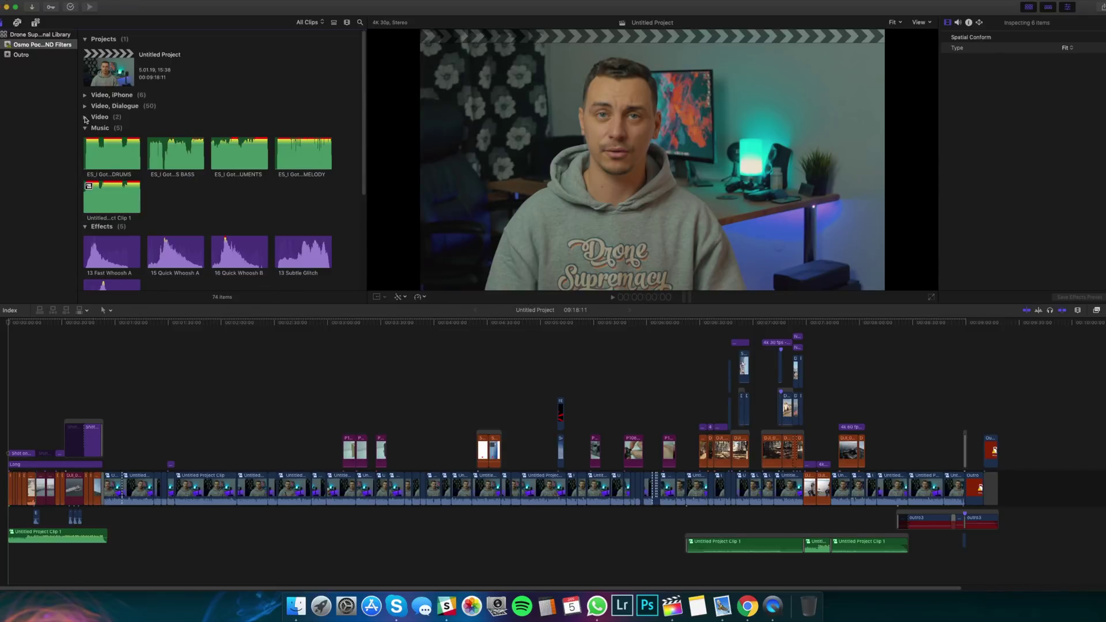
left_click(85, 116)
left_click(84, 105)
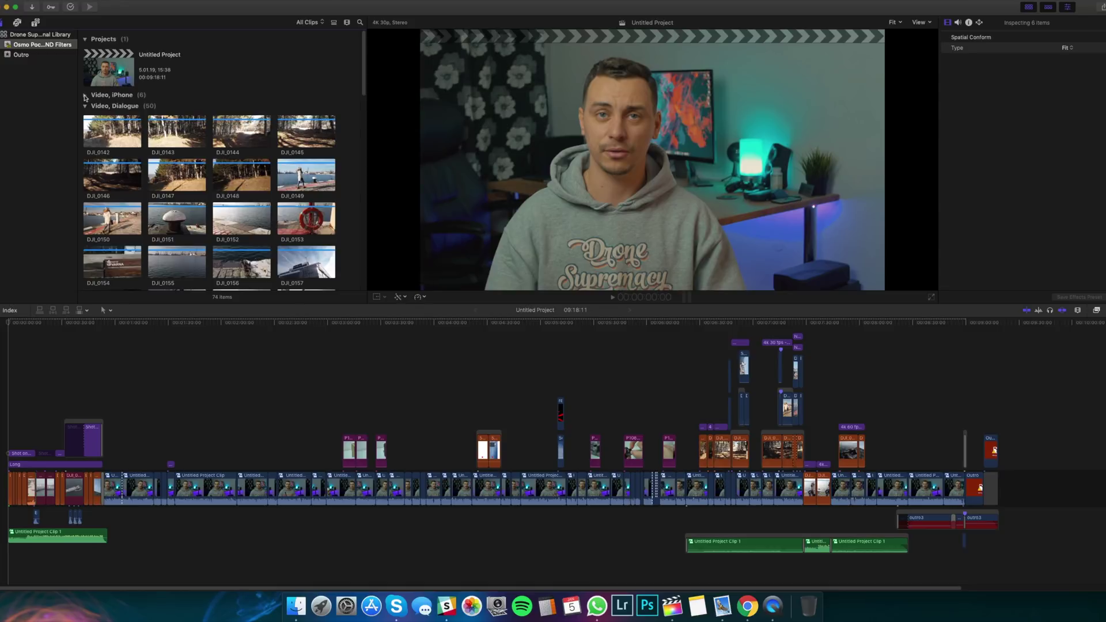
left_click(85, 94)
Marquee-select all six Video, iPhone clips together
left_click(89, 123)
left_click(216, 121, "shift")
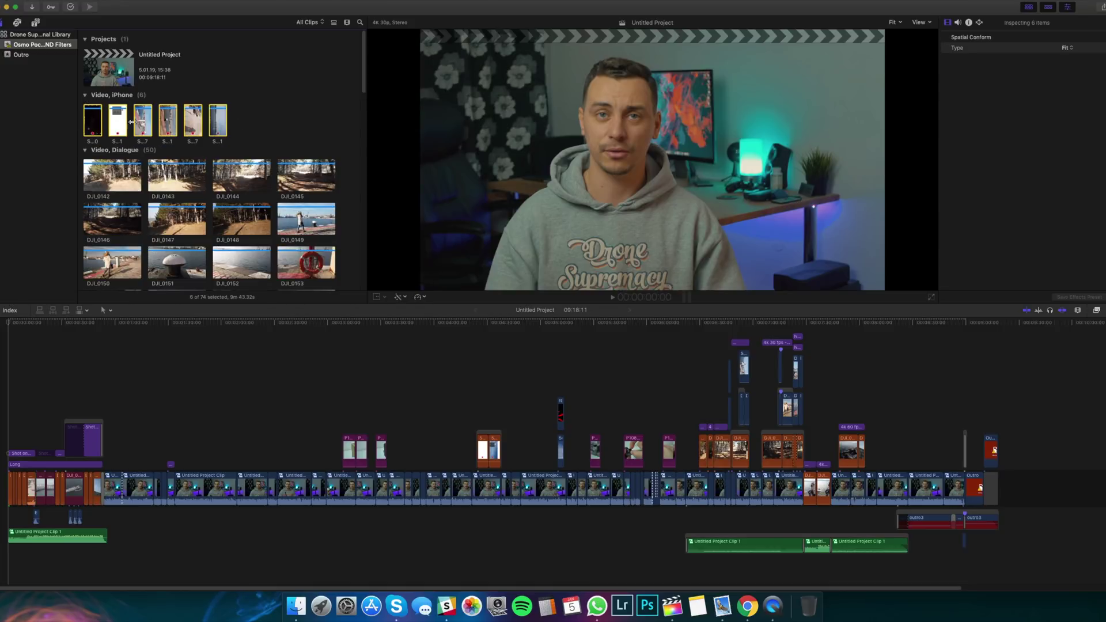
left_click(214, 119)
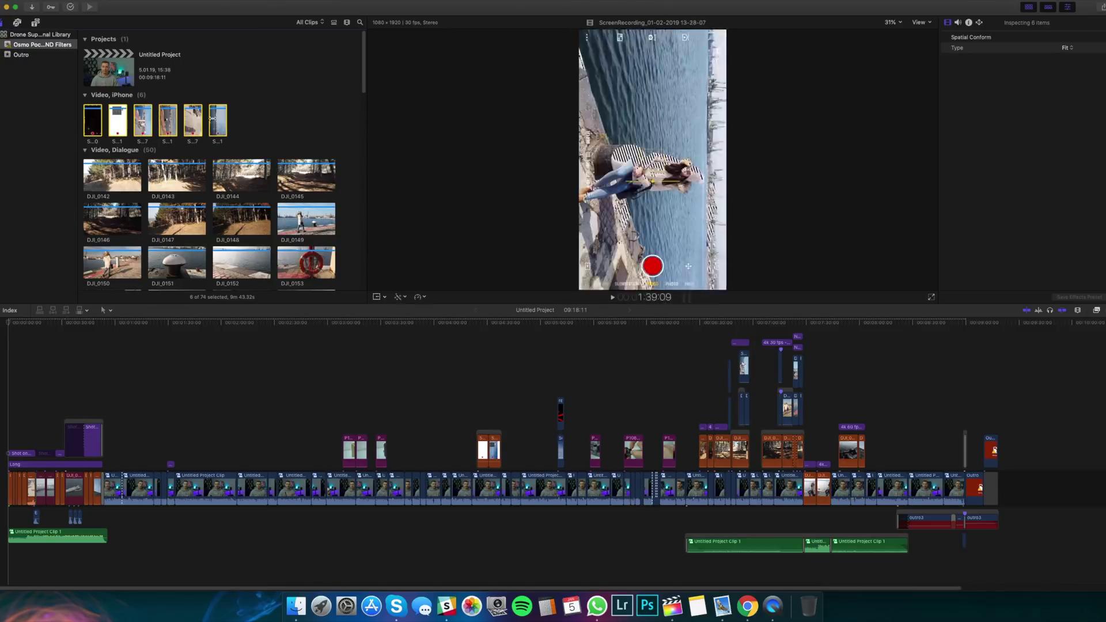
left_click(266, 122)
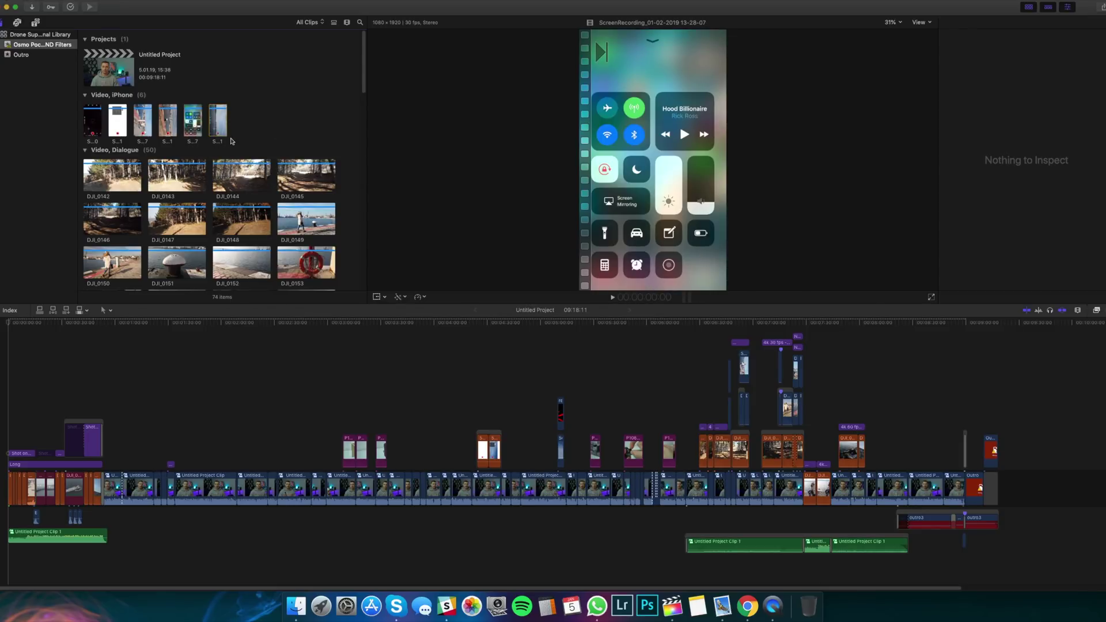
left_click_drag(253, 123, 92, 127)
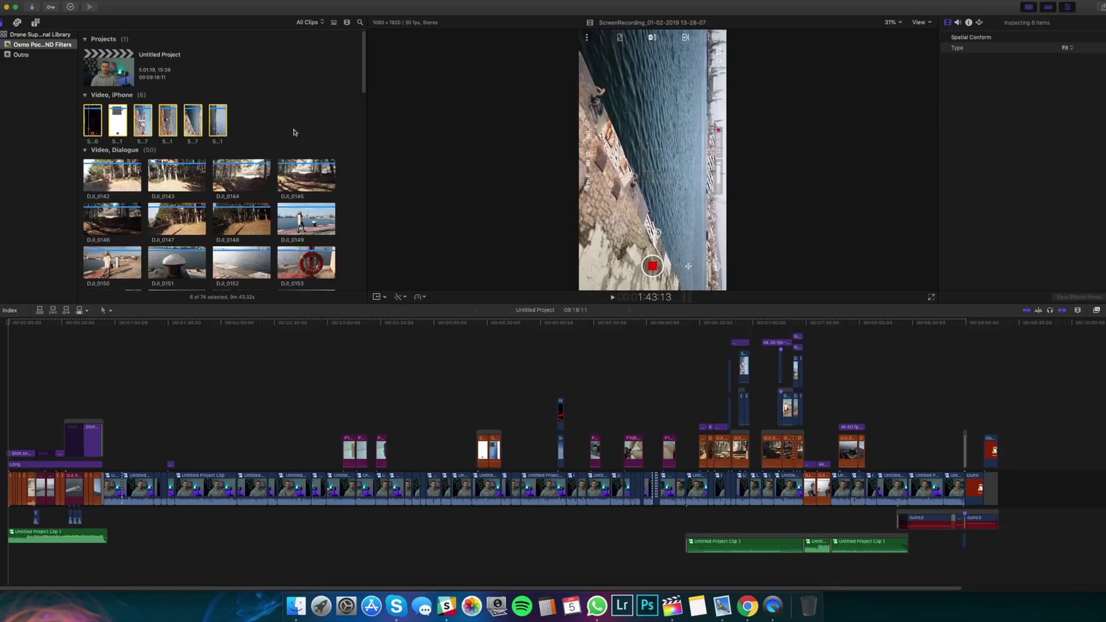
Open Edit Roles from the selected clips' Assign Audio Roles shortcut menu
right_click(217, 120)
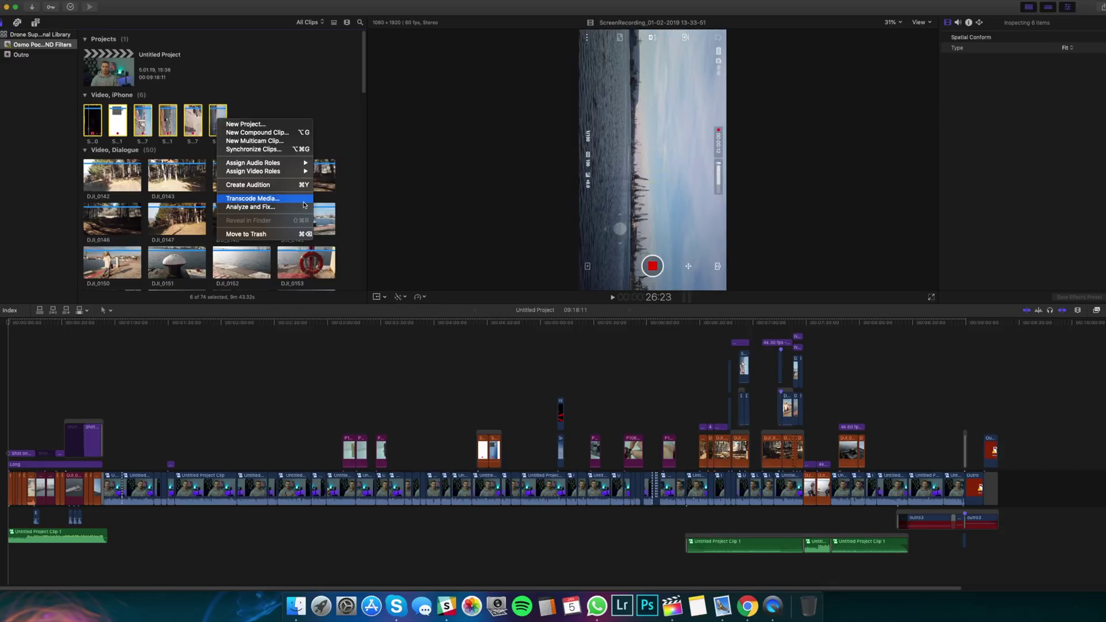
mouse_move(302, 172)
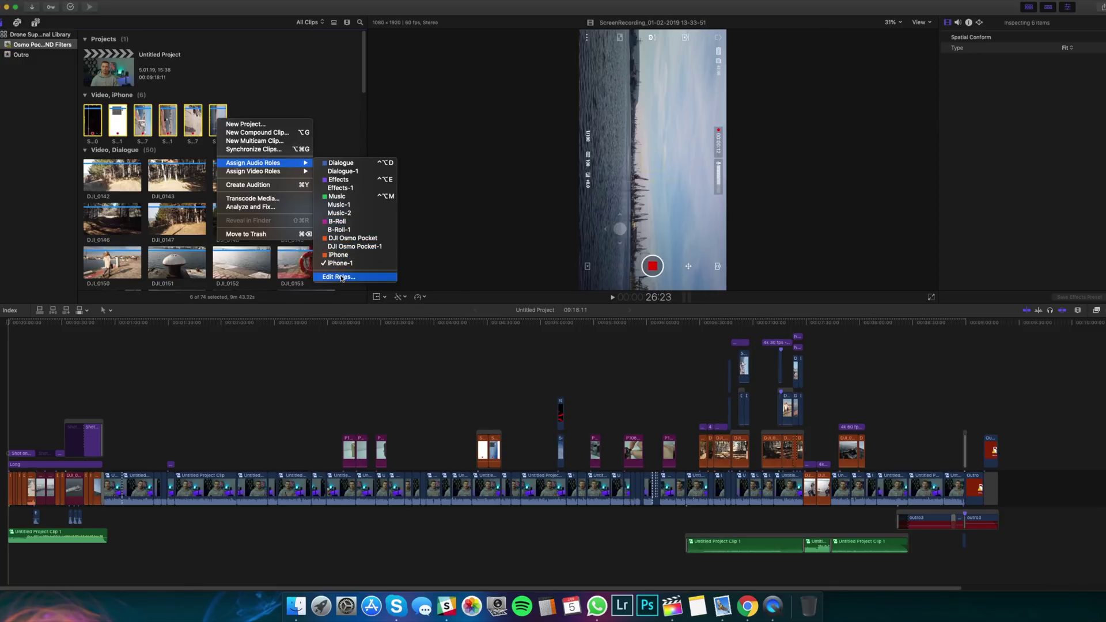
left_click(342, 278)
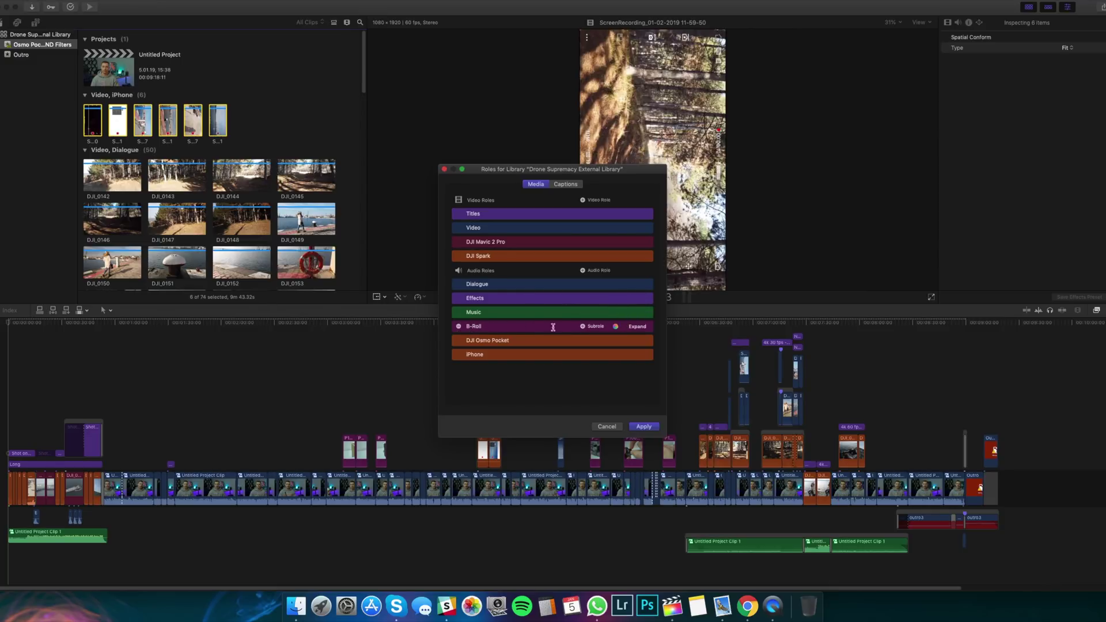
Pick red as the B-Roll role's colour in the Roles window
left_click(616, 328)
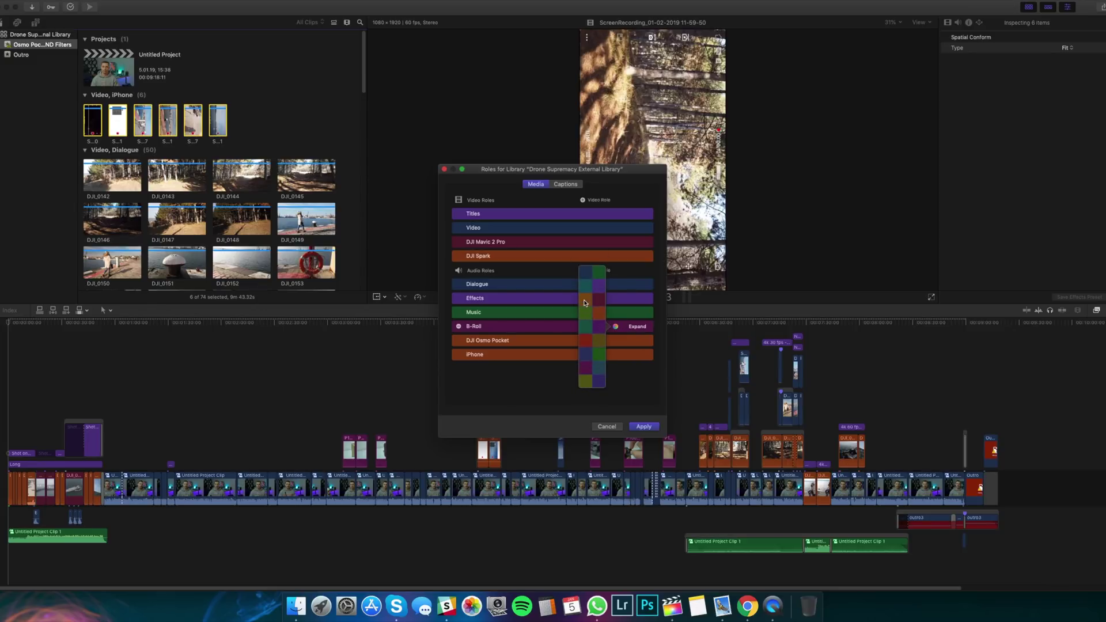
left_click(588, 344)
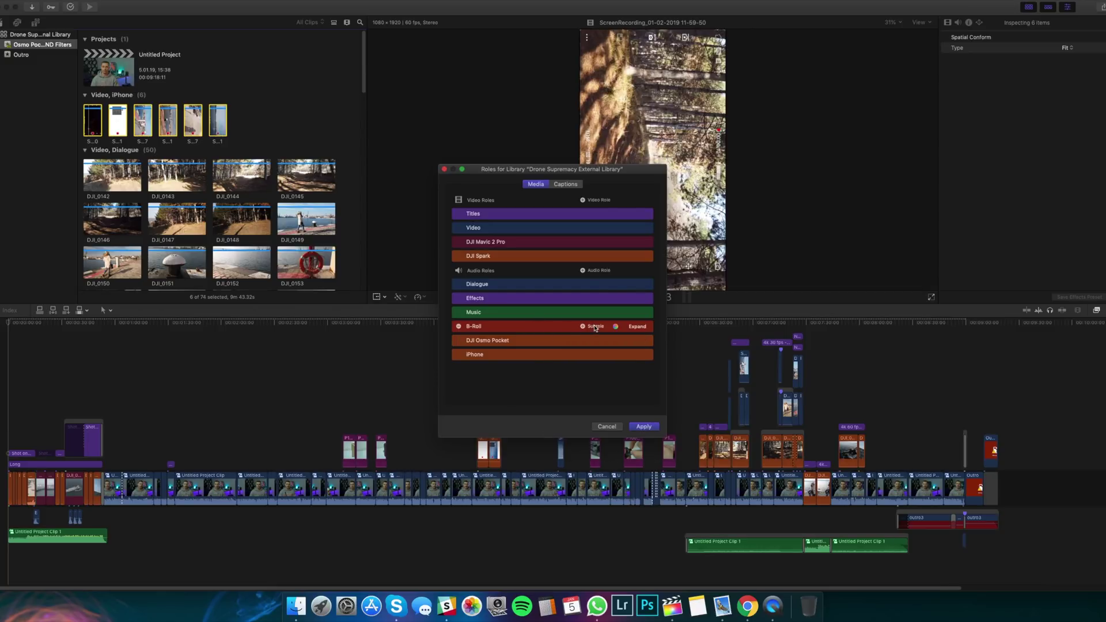
left_click(607, 426)
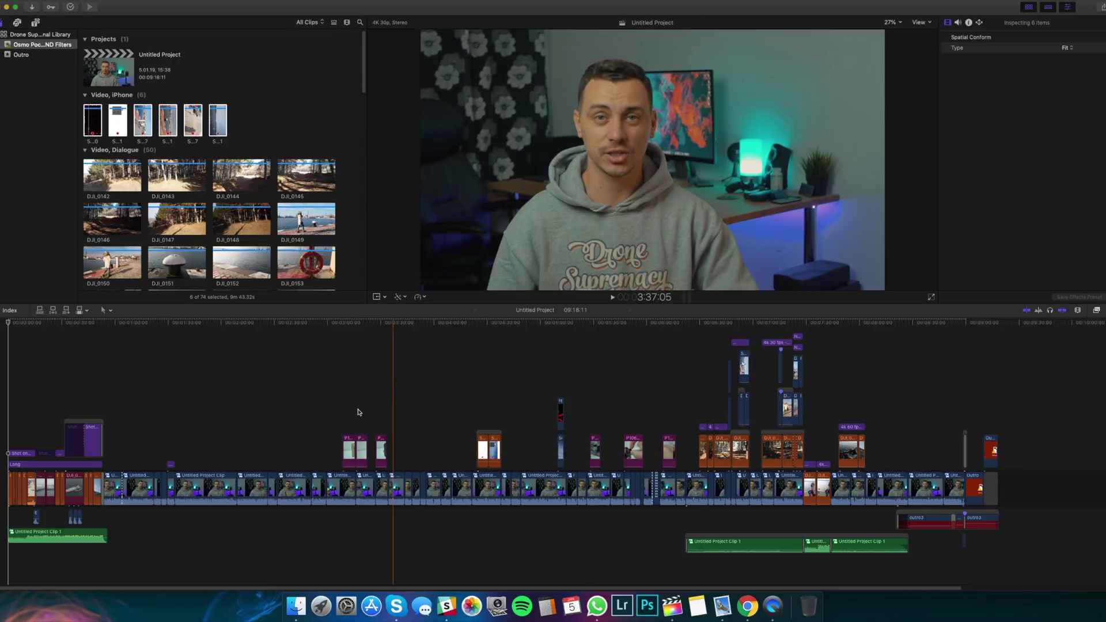